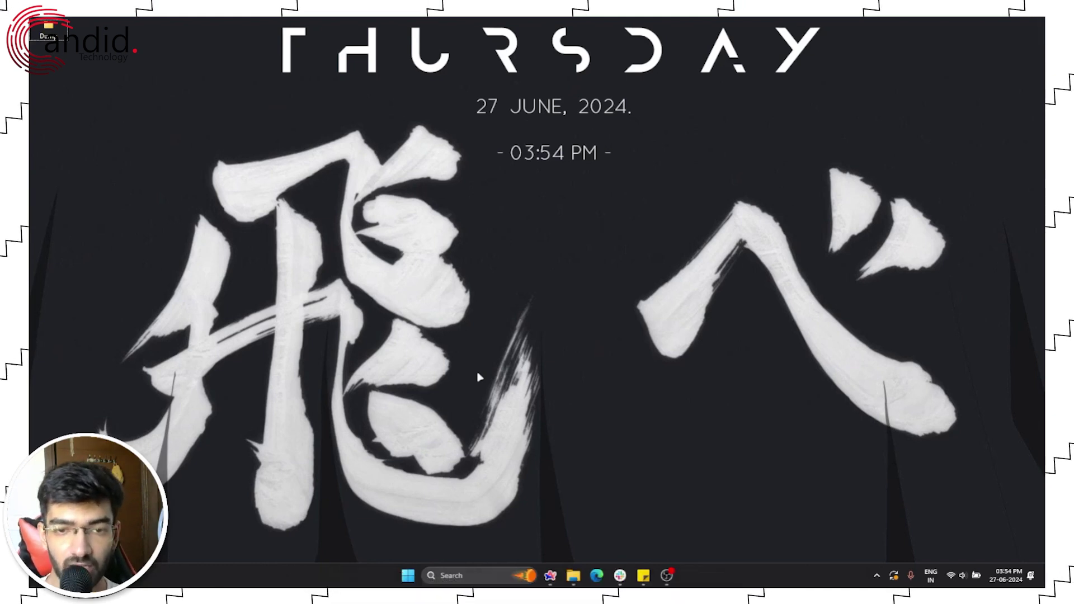
Search 'roblo' in Start and follow Roblox Player's file location to its version folder
key(super)
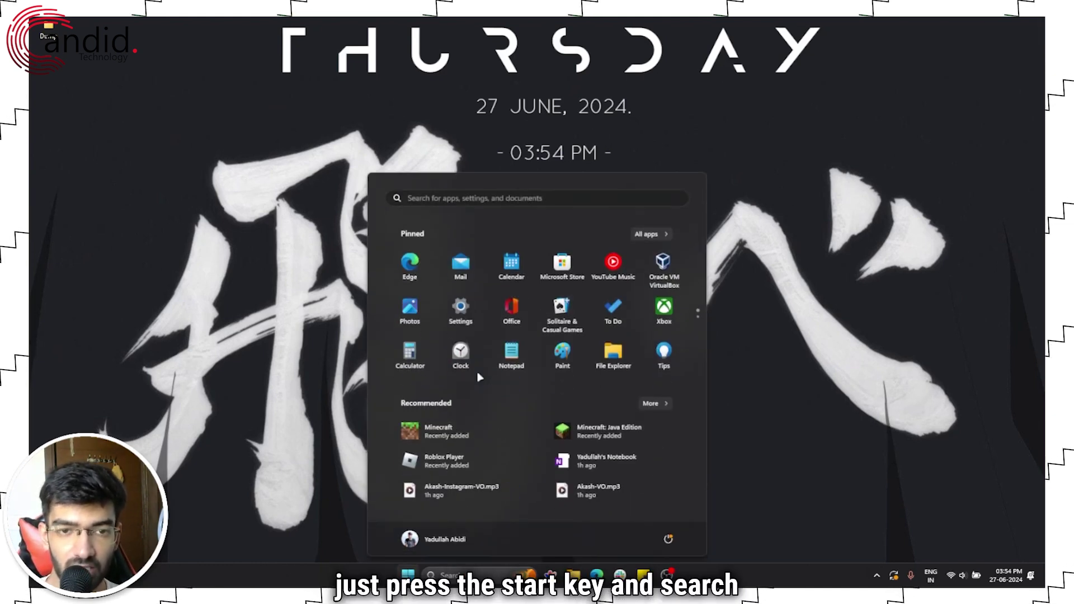
text(roblo)
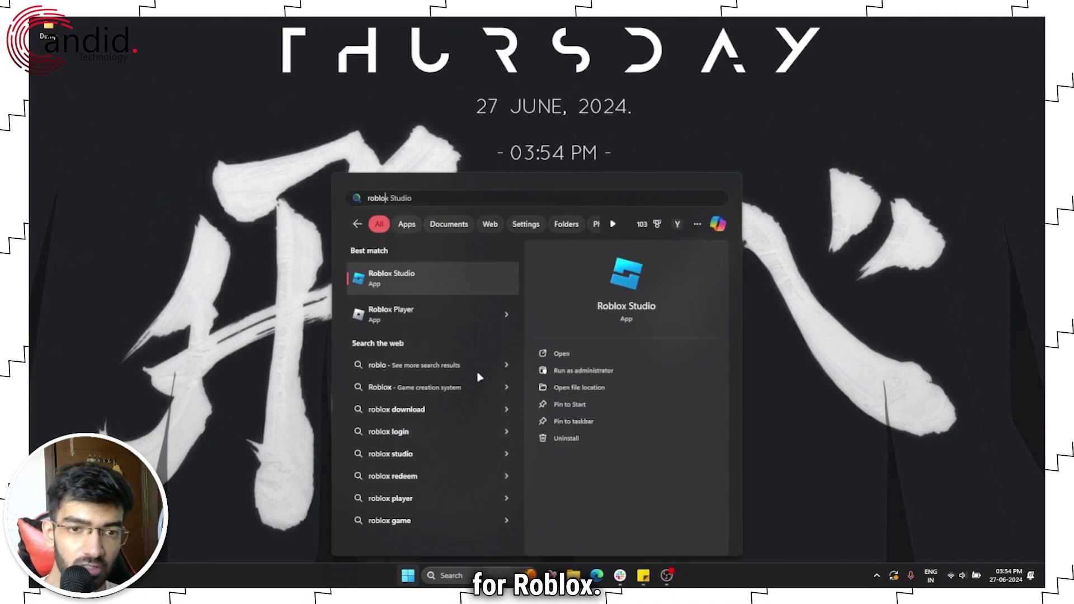
click(508, 316)
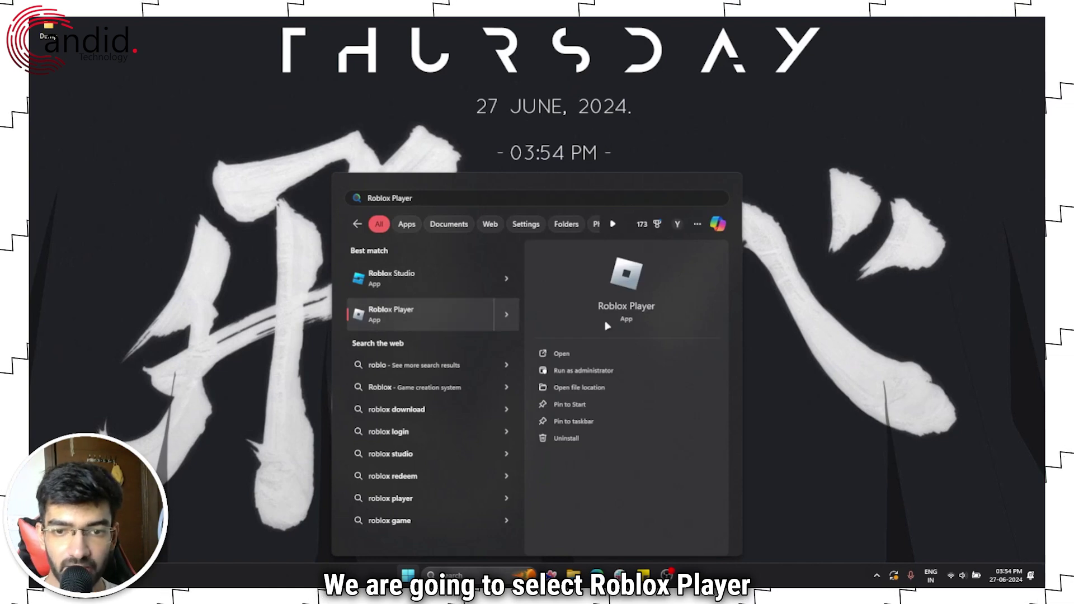
click(628, 387)
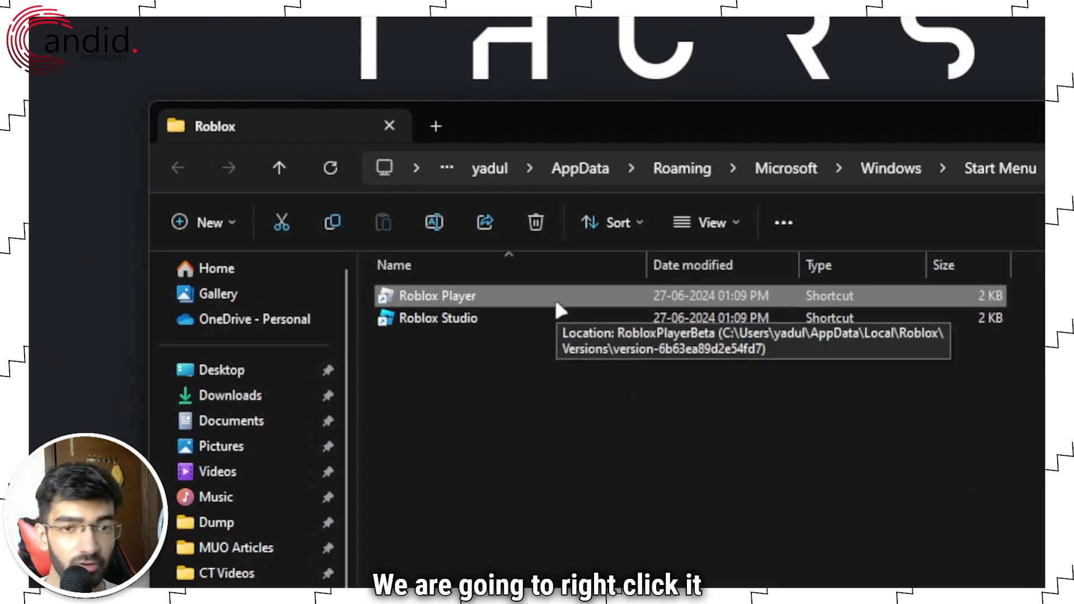
right_click(557, 305)
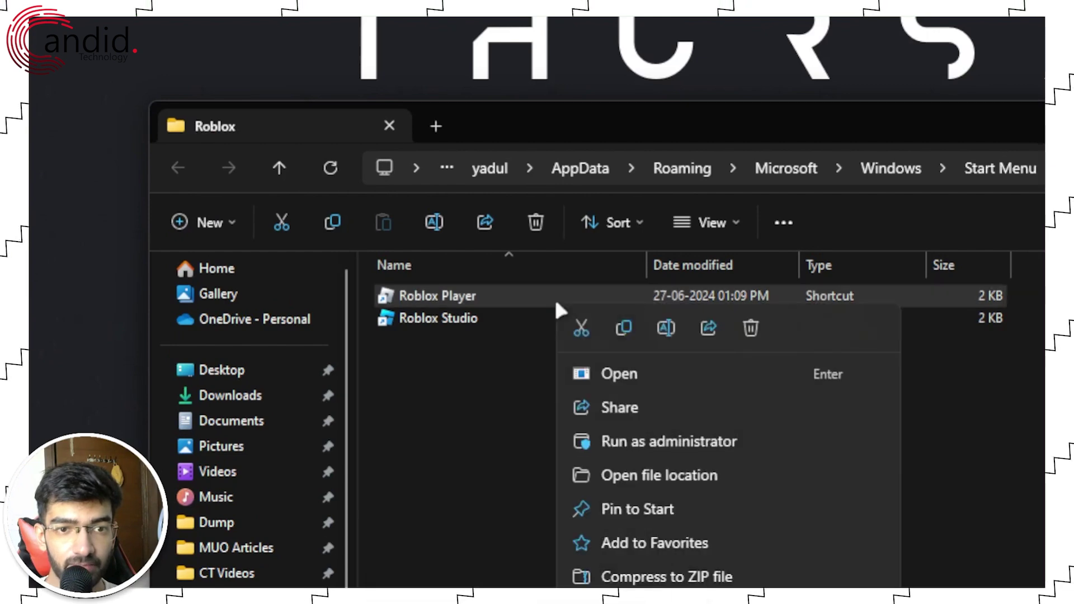
click(753, 481)
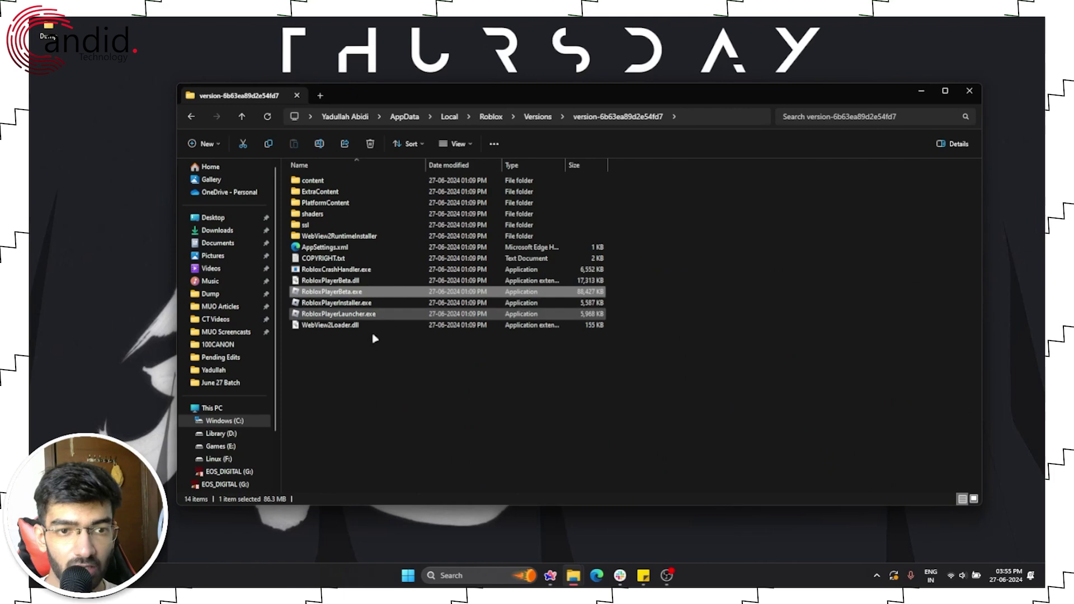
Select RobloxPlayerBeta.dll together with WebView2Loader.dll, then bring the browser forward
click(381, 344)
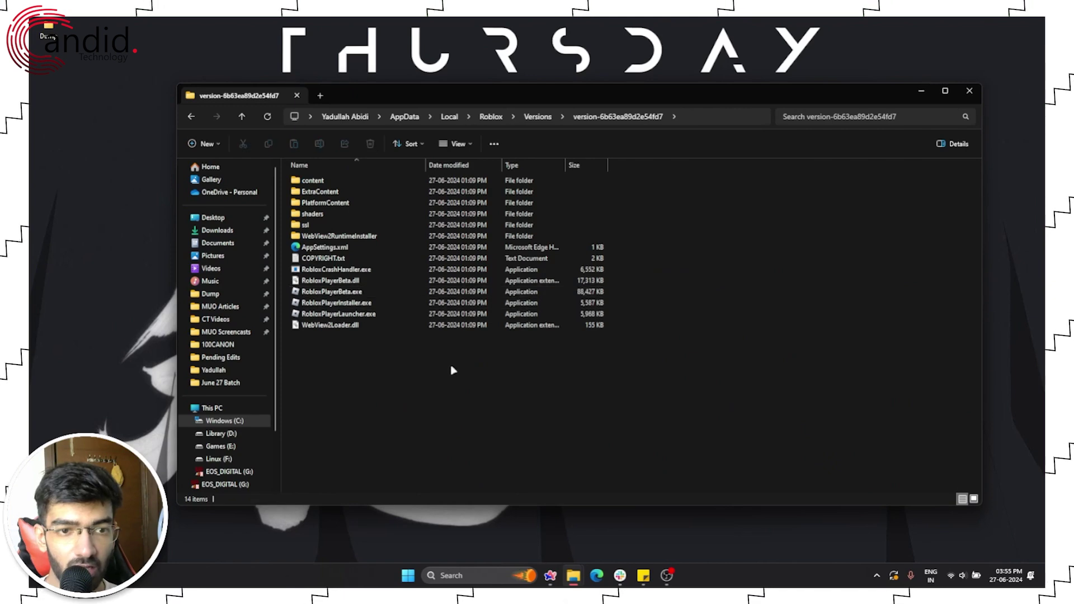
click(436, 281)
drag(395, 99, 381, 82)
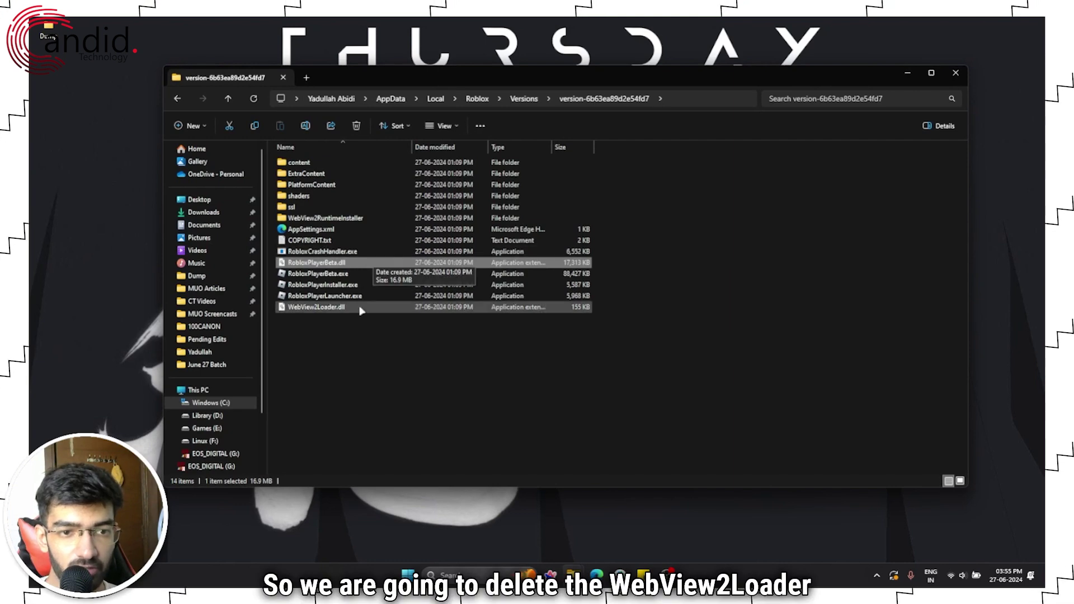
click(313, 307)
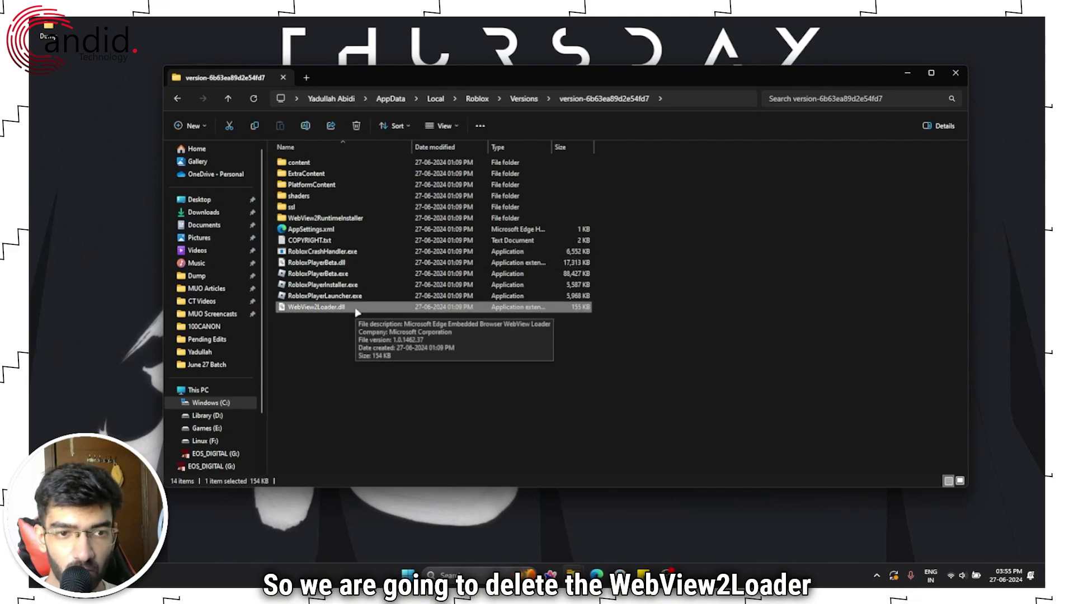
click(343, 264)
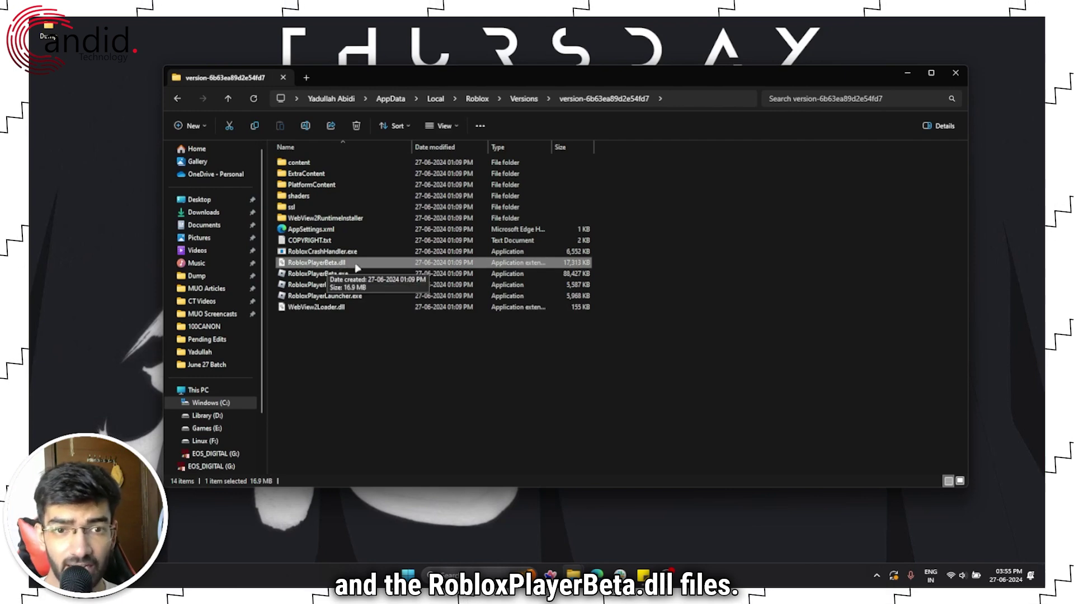
ctrl+click(371, 307)
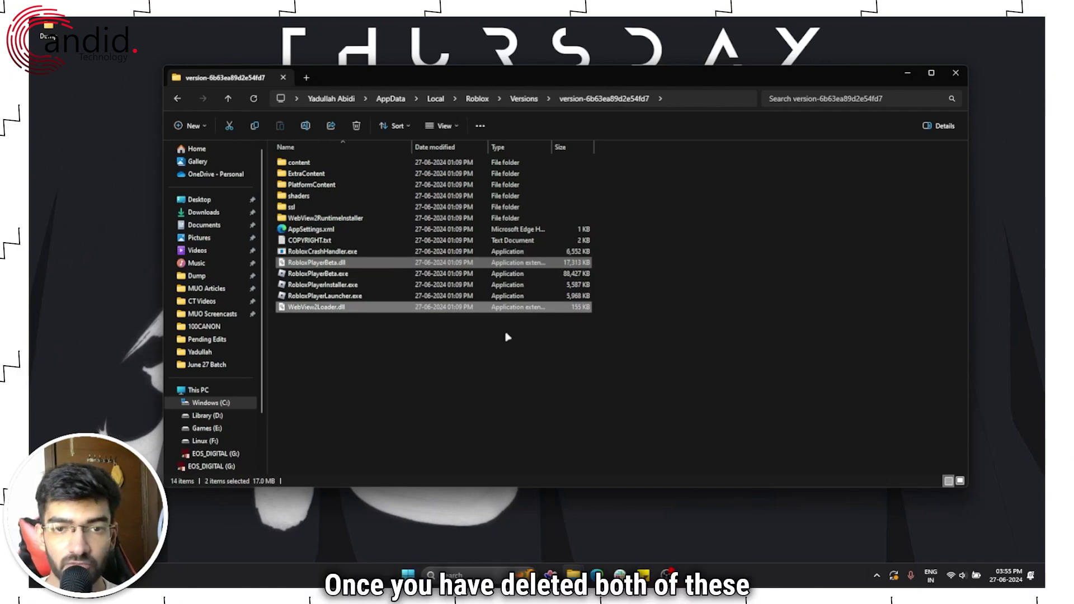
click(508, 358)
click(553, 576)
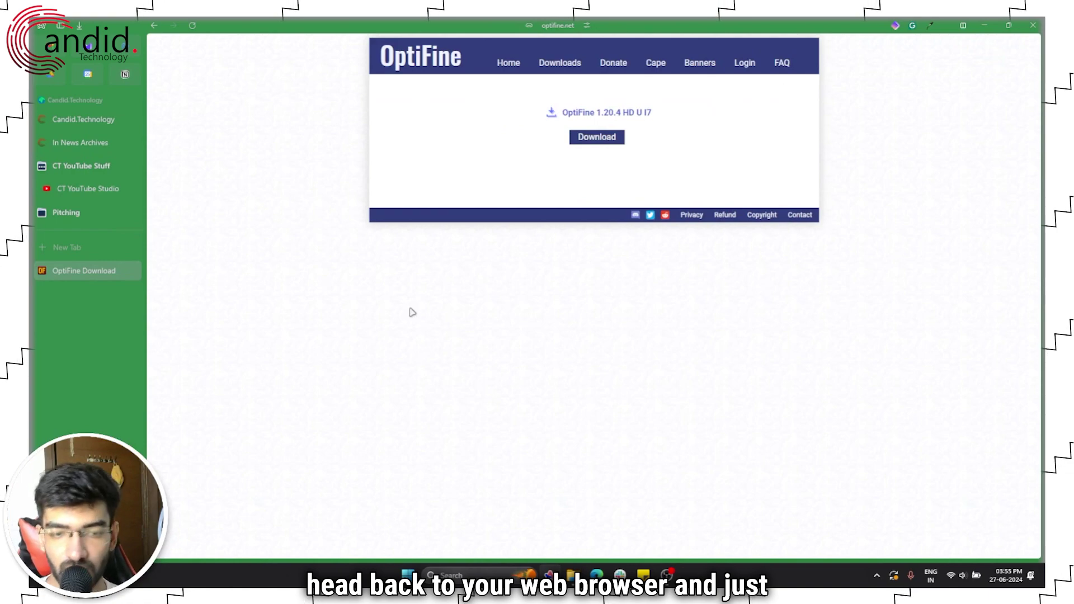
Download RobloxPlayerInstaller.exe from roblox.com into the Desktop's Dump folder
key(ctrl+t)
text(roblox)
key(Escape)
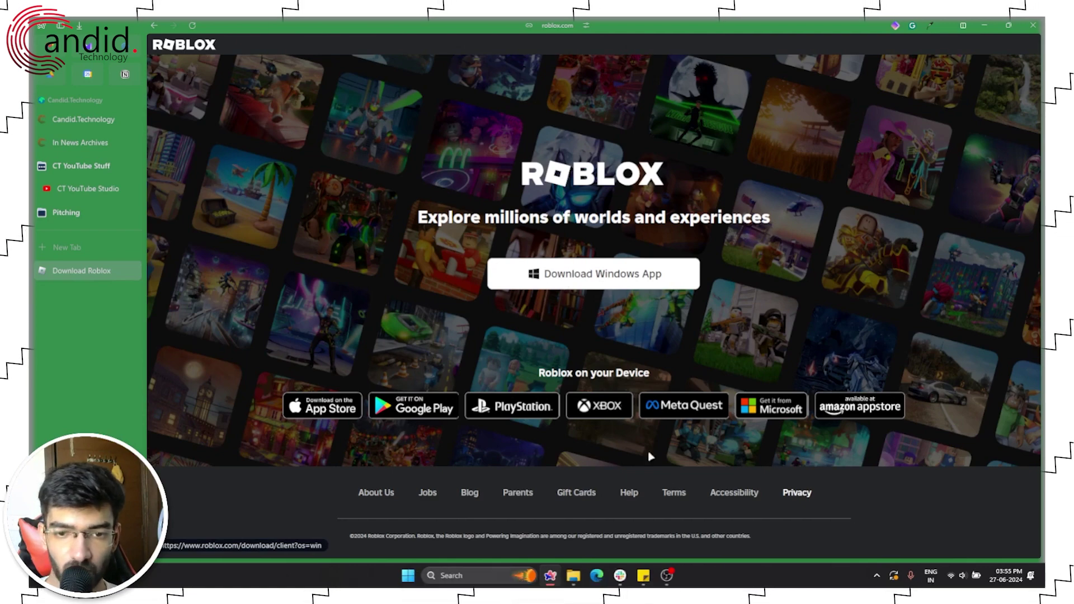
click(614, 286)
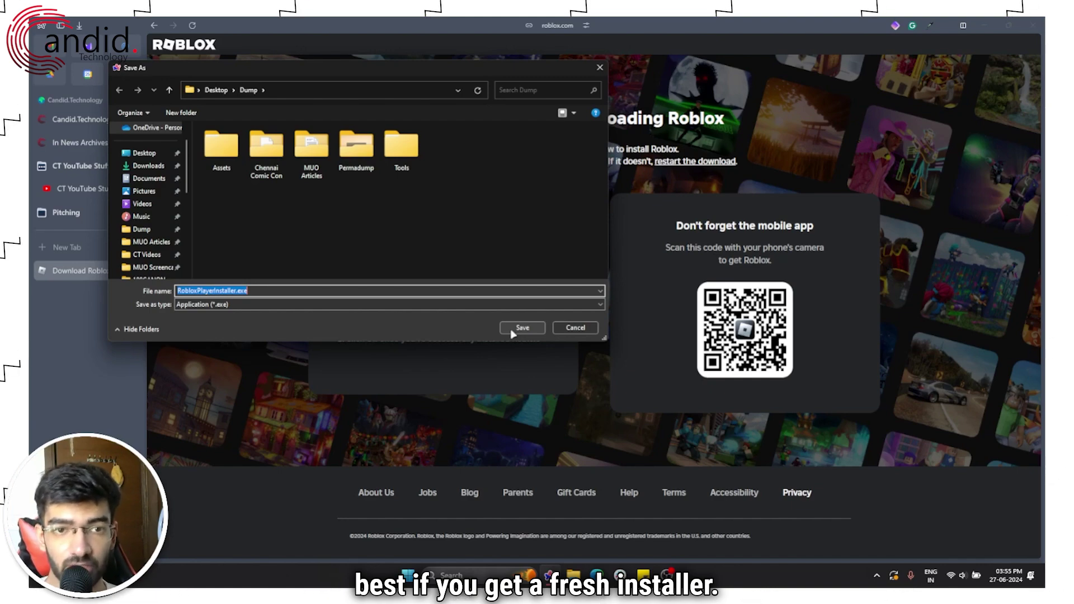
click(512, 334)
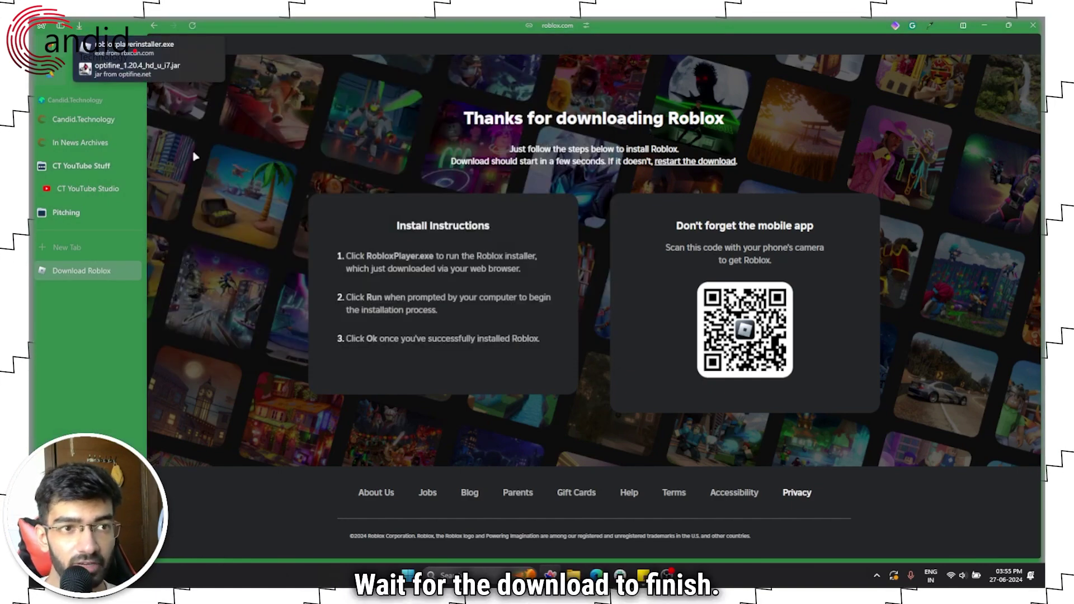
mouse_move(573, 575)
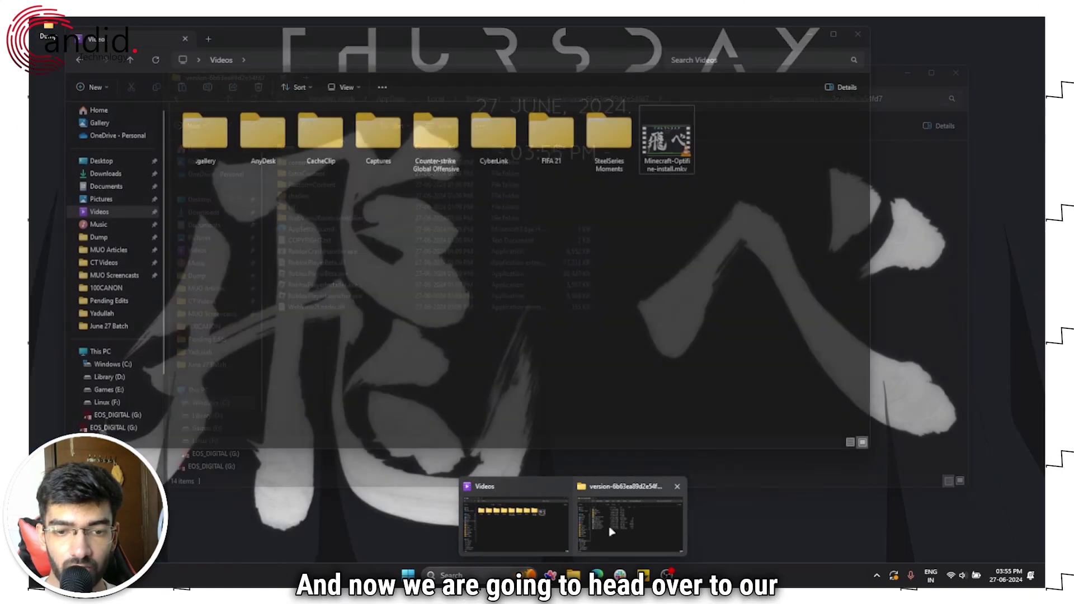
Close the version-folder view and locate RobloxPlayerInstaller.exe in the Dump folder
click(627, 531)
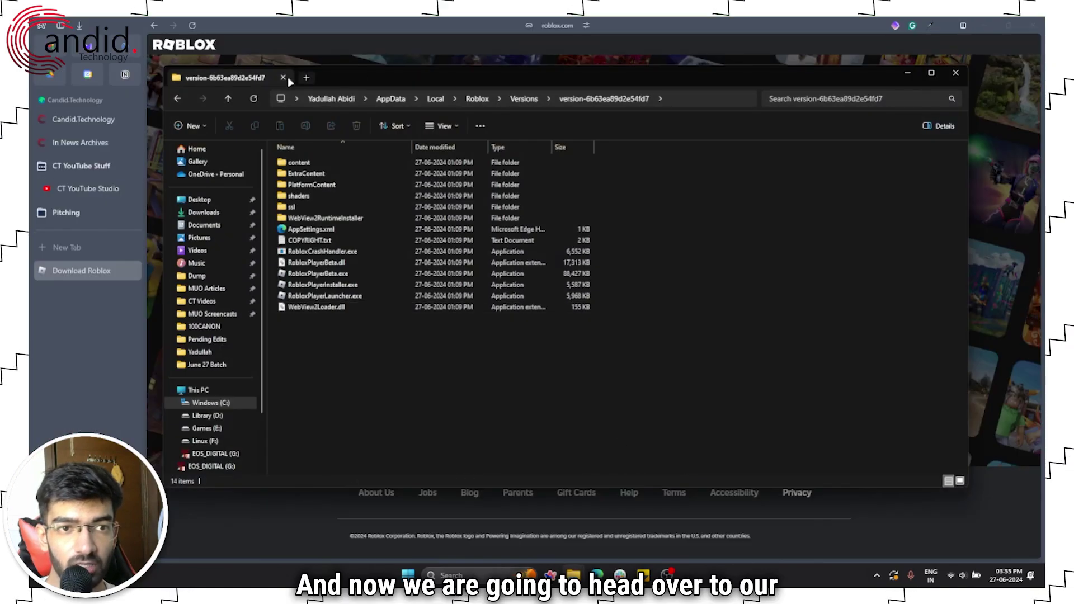
click(283, 78)
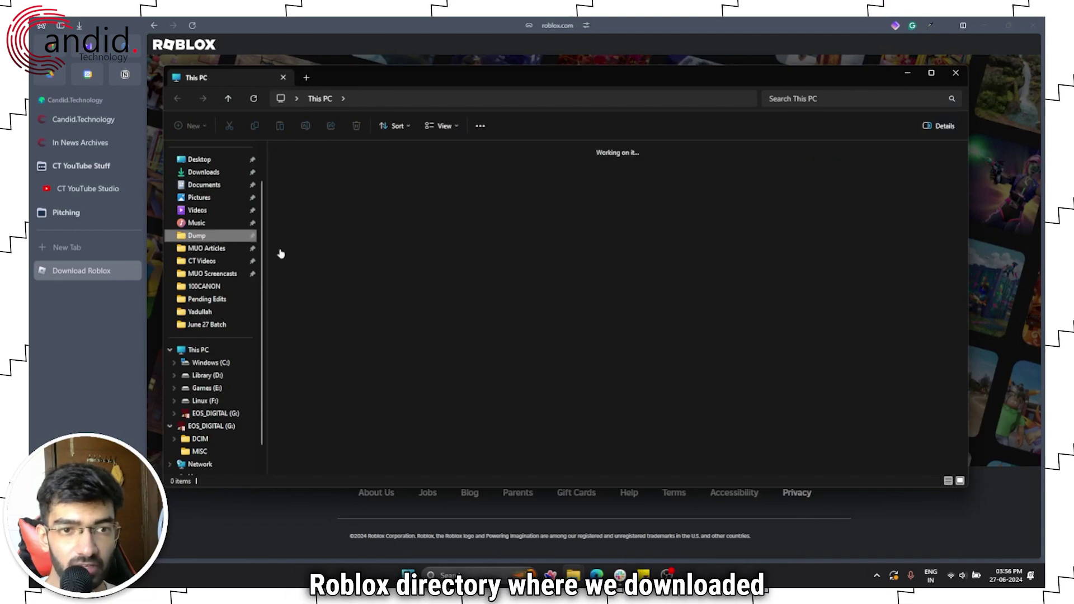
click(706, 363)
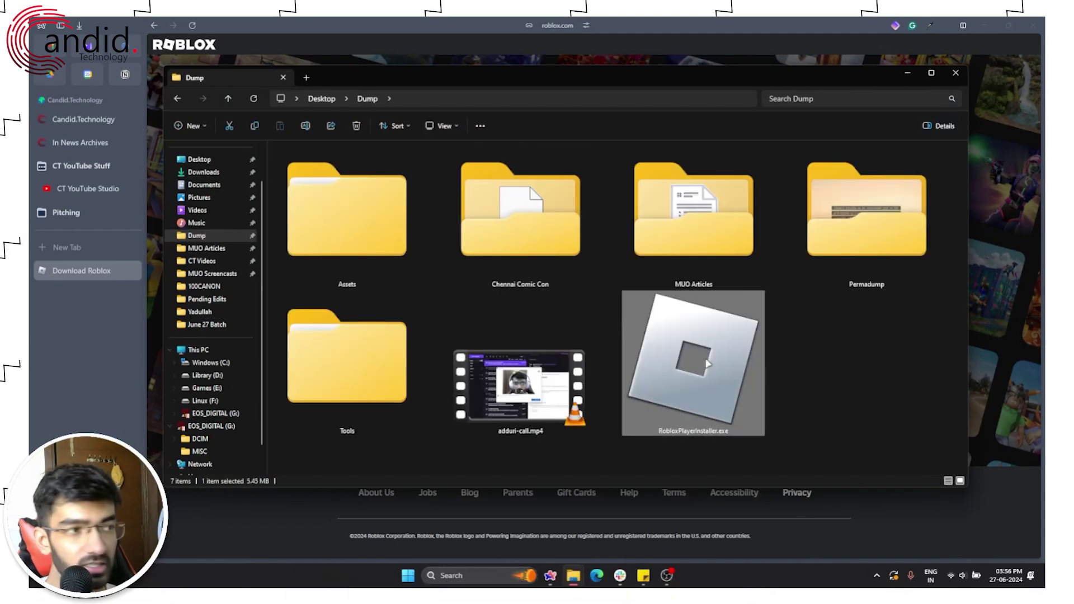
mouse_move(693, 362)
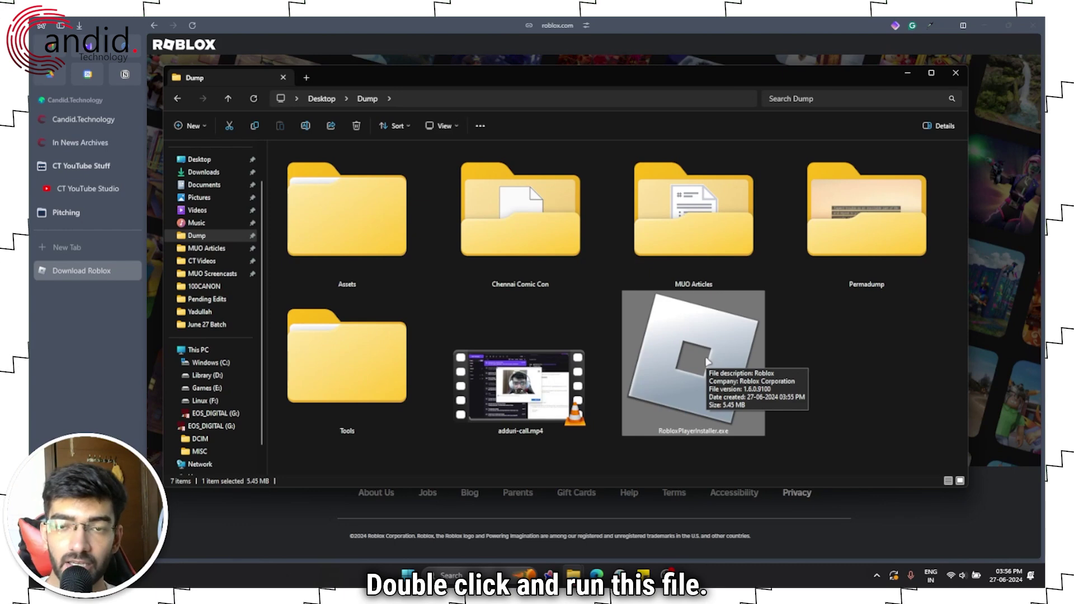
click(810, 359)
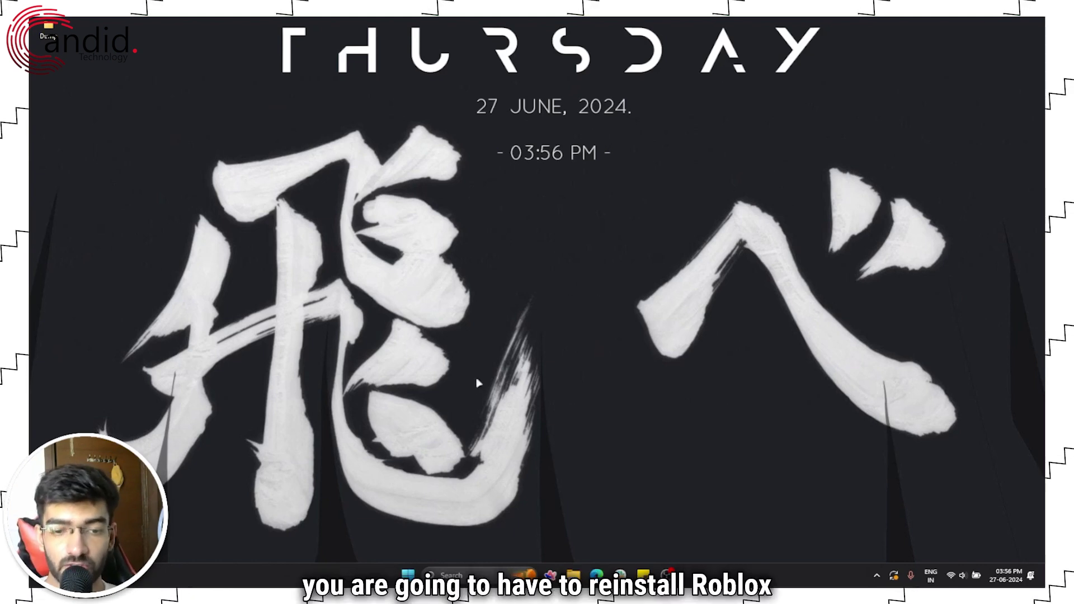
Open Settings' Installed apps list from the Start button's context menu
right_click(406, 578)
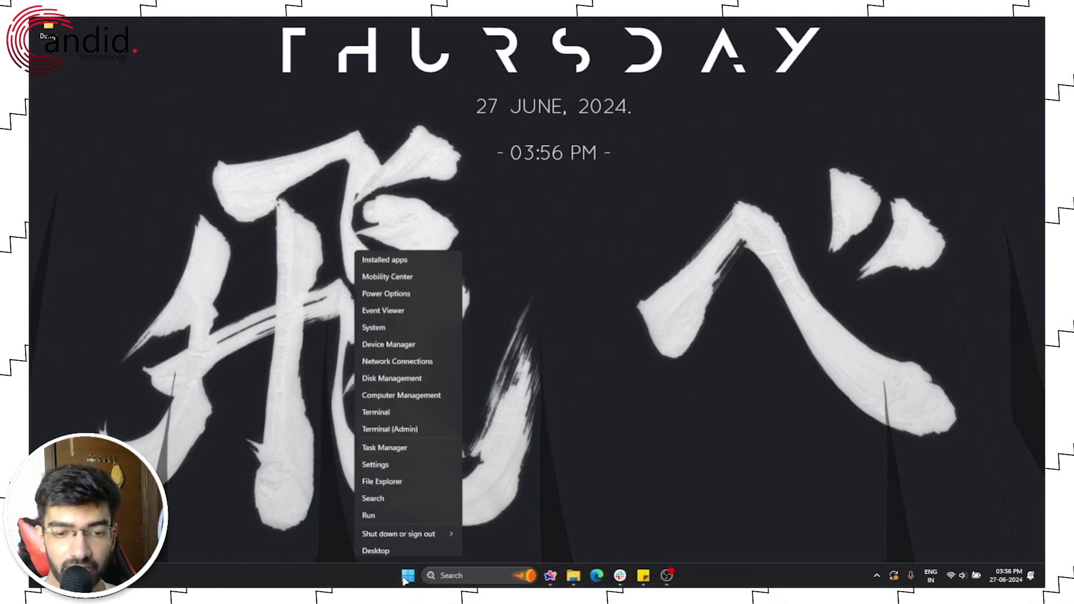
click(430, 259)
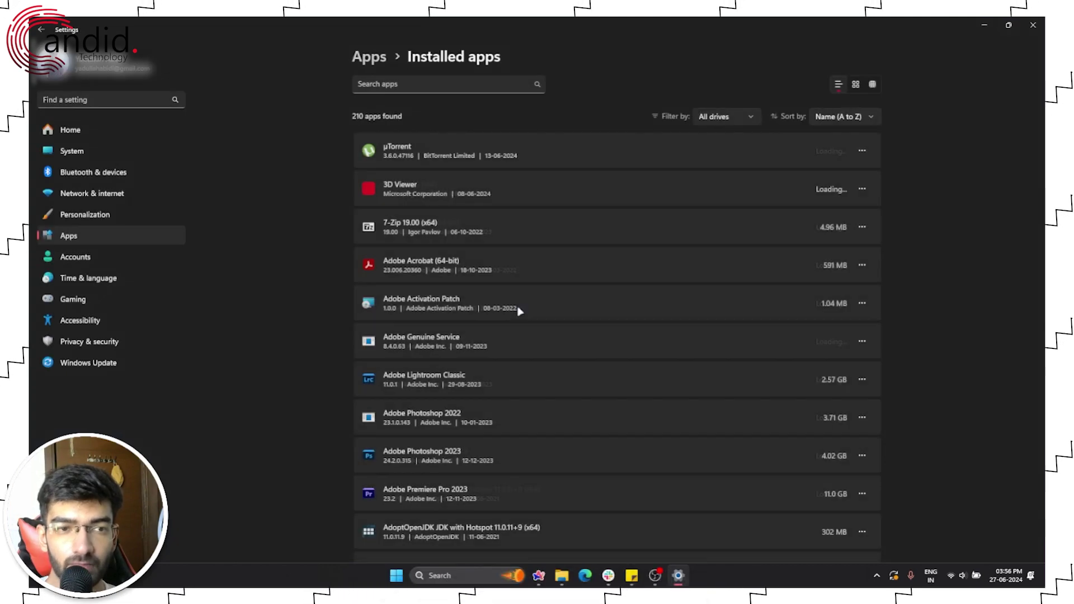
scroll(519, 385, down, 3)
scroll(503, 280, up, 3)
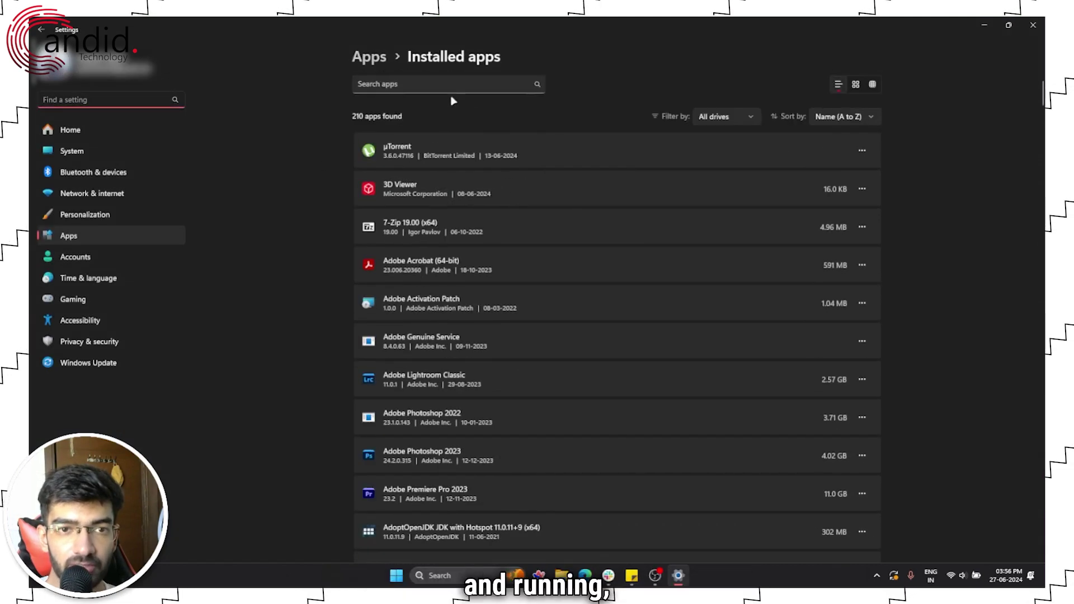
Search the installed apps for Roblox and confirm uninstalling Roblox Player
click(454, 87)
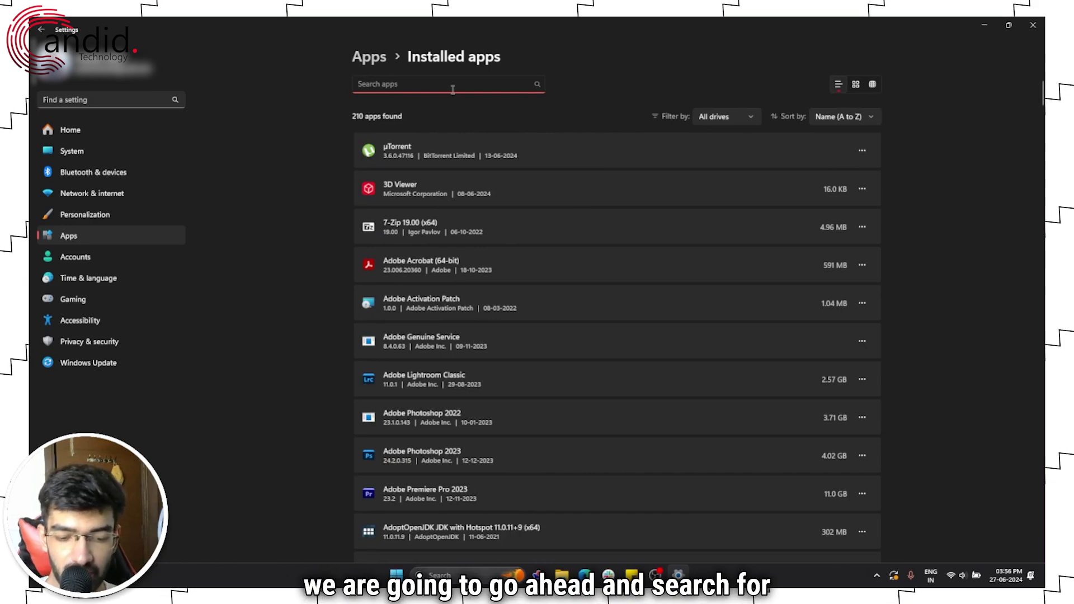
text(roblox)
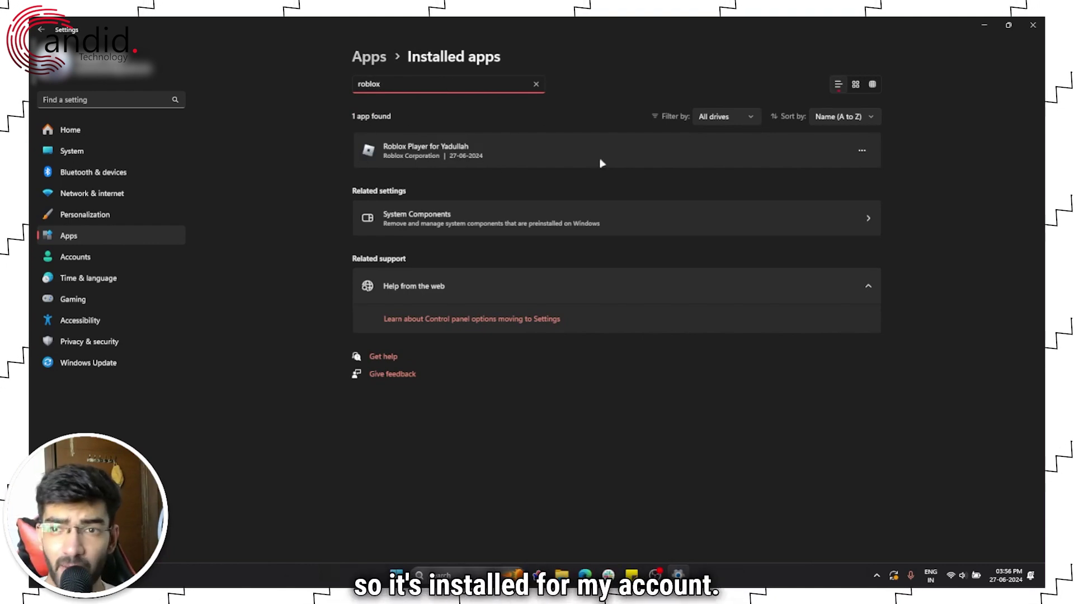
click(864, 153)
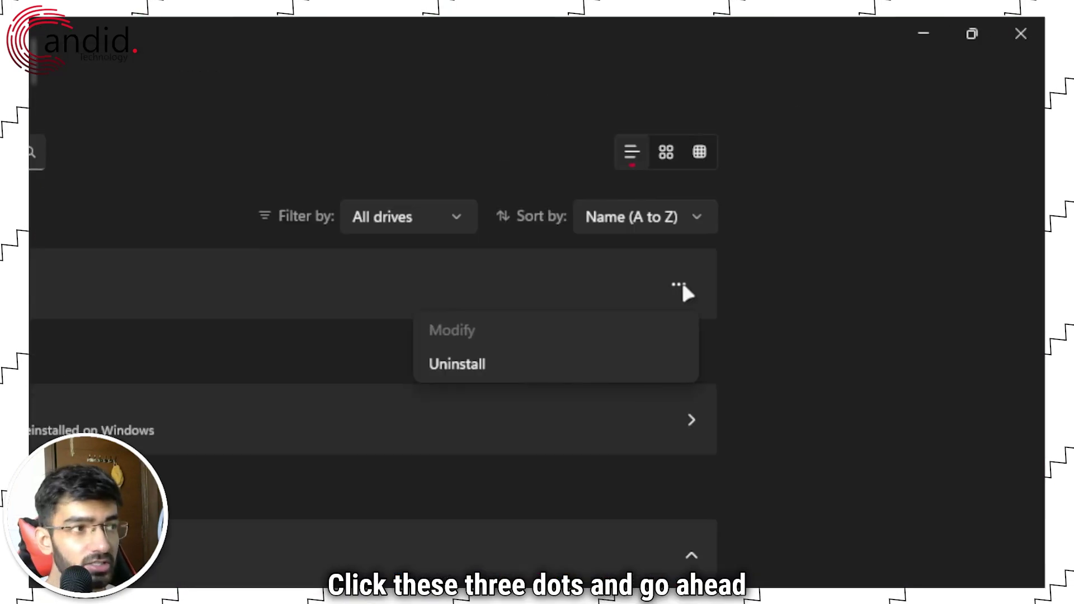
click(530, 377)
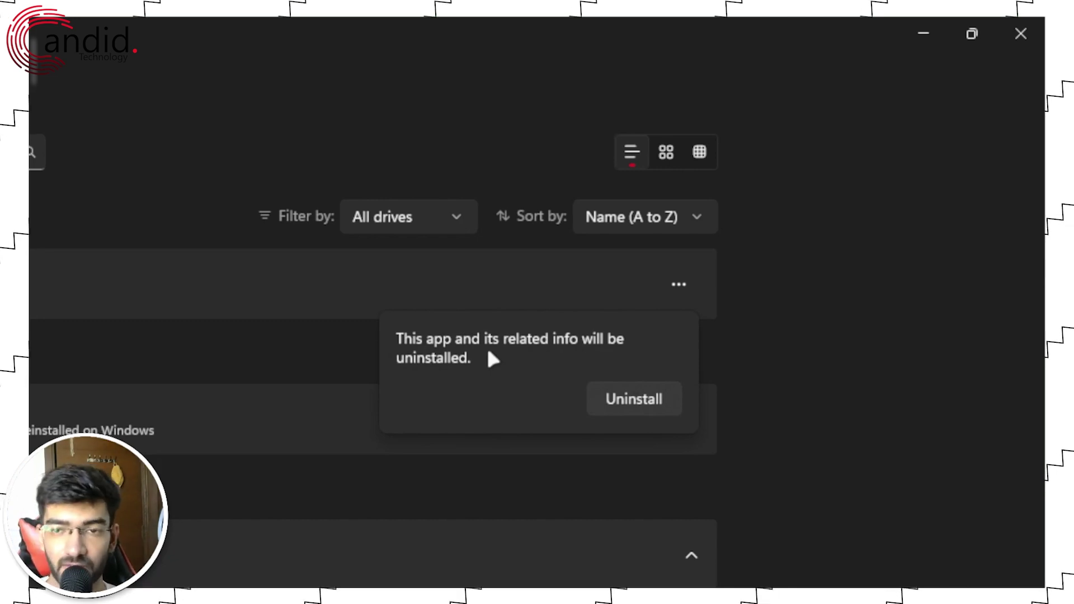
click(621, 401)
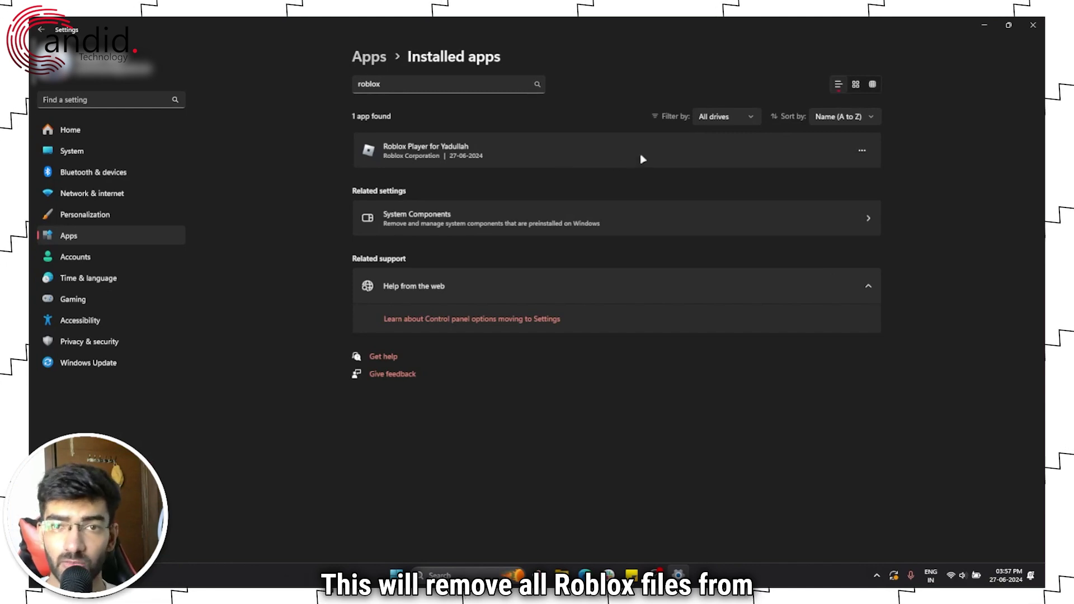
Close Settings and open %appdata% through the Run dialog
click(1039, 25)
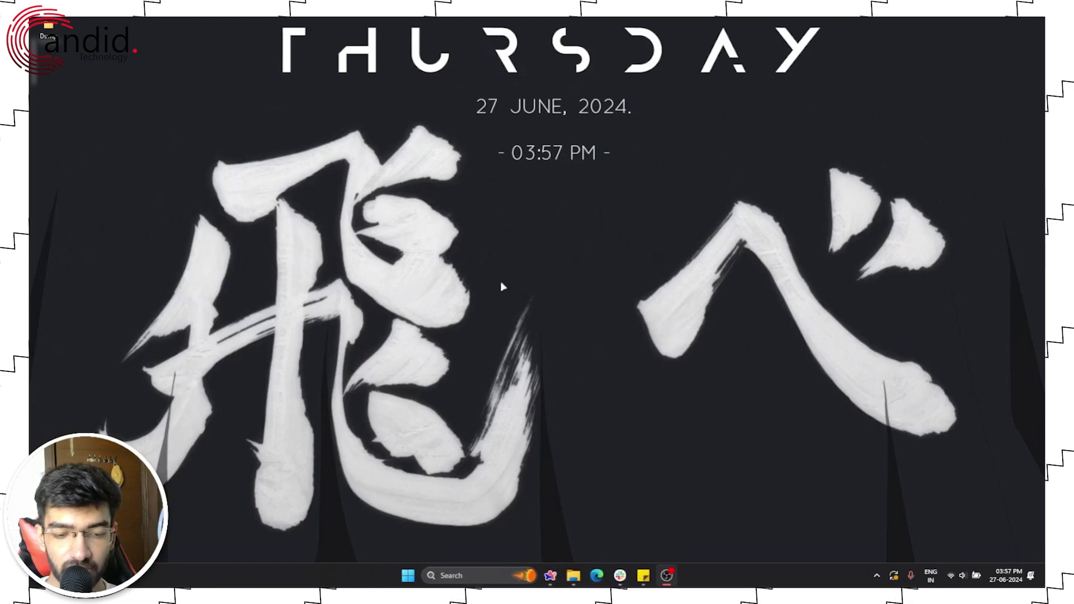
key(super+r)
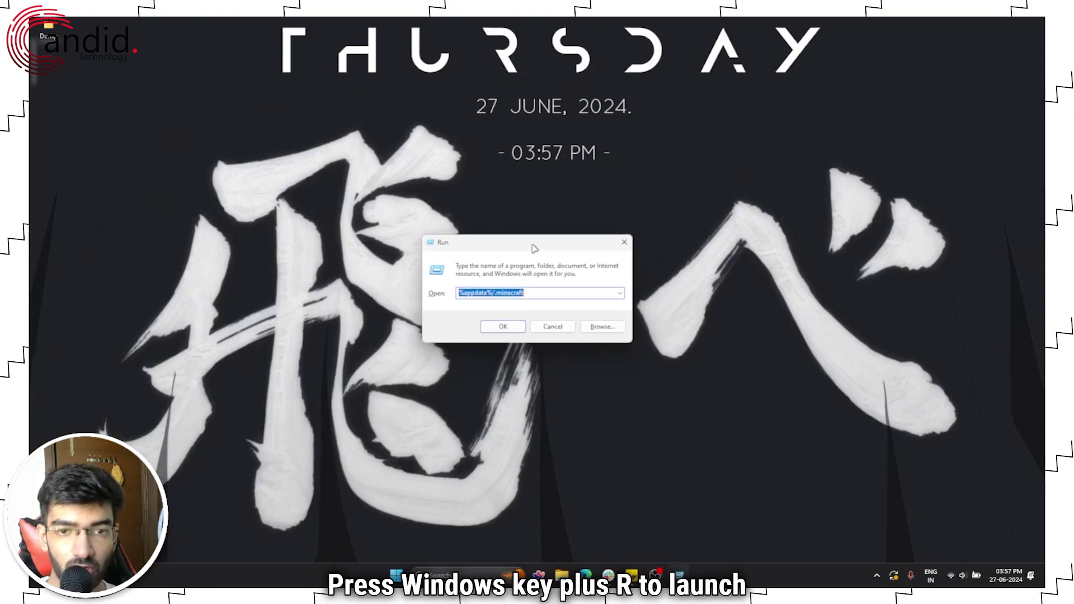
click(580, 266)
key(BackSpace)
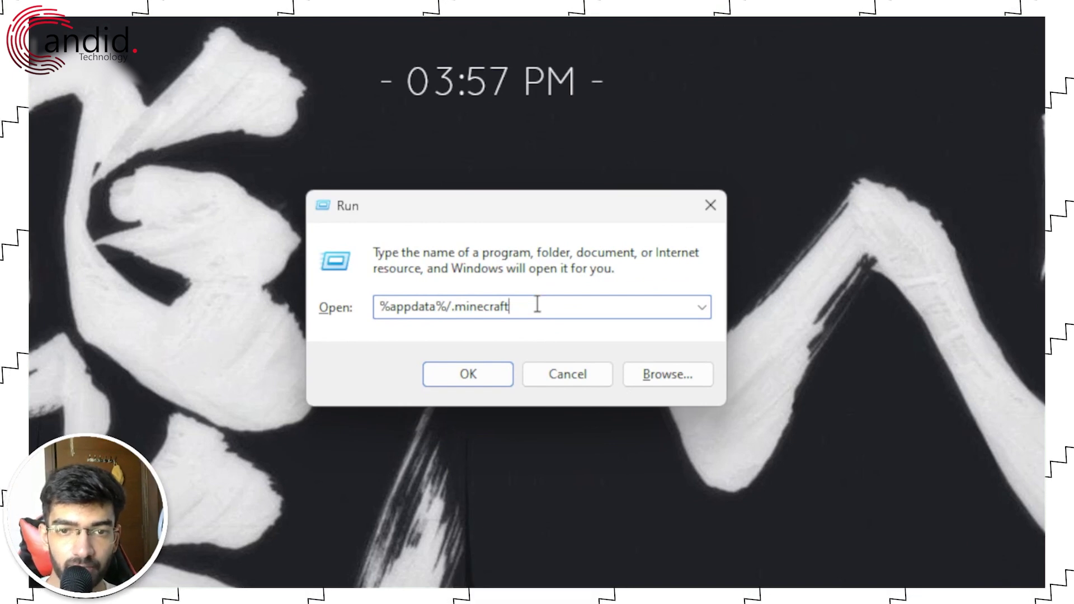
key(BackSpace)
key(BackSpace)
key(BackSpace)
key(BackSpace)
key(BackSpace)
key(BackSpace)
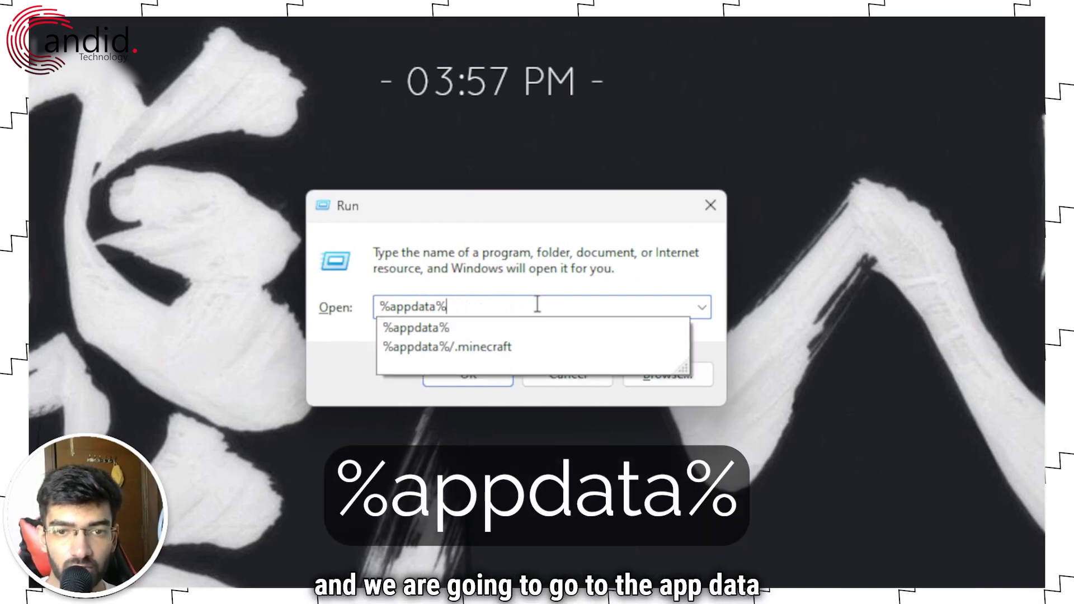
key(Return)
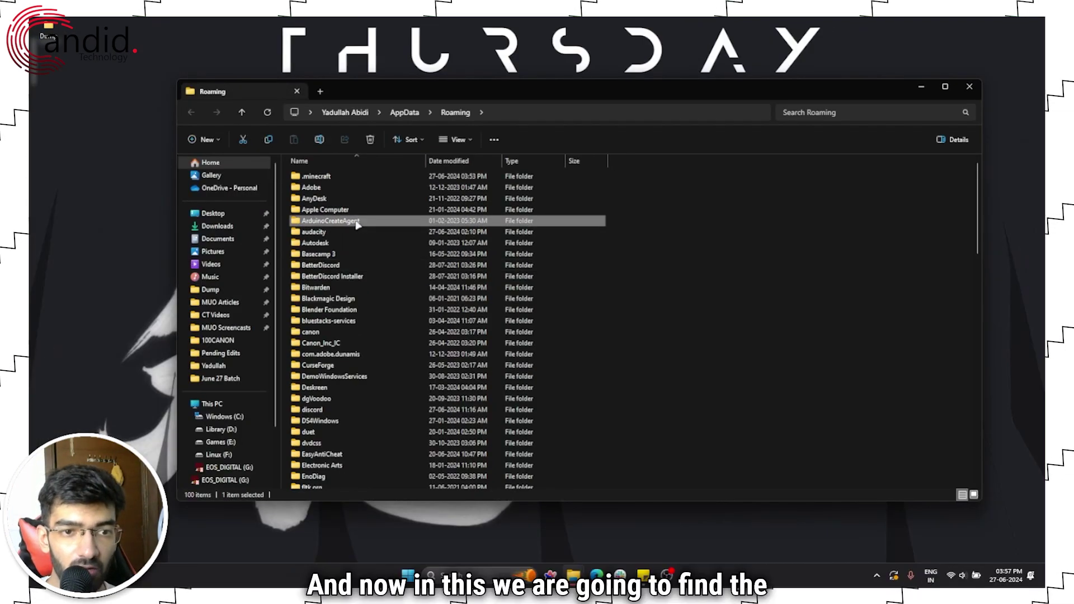
key(r)
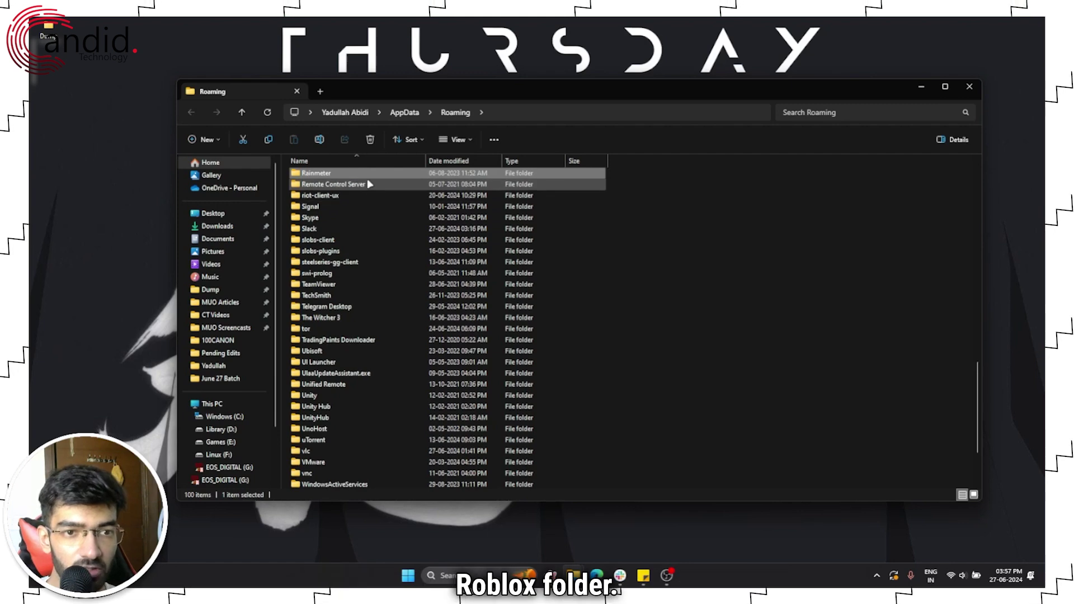
click(368, 184)
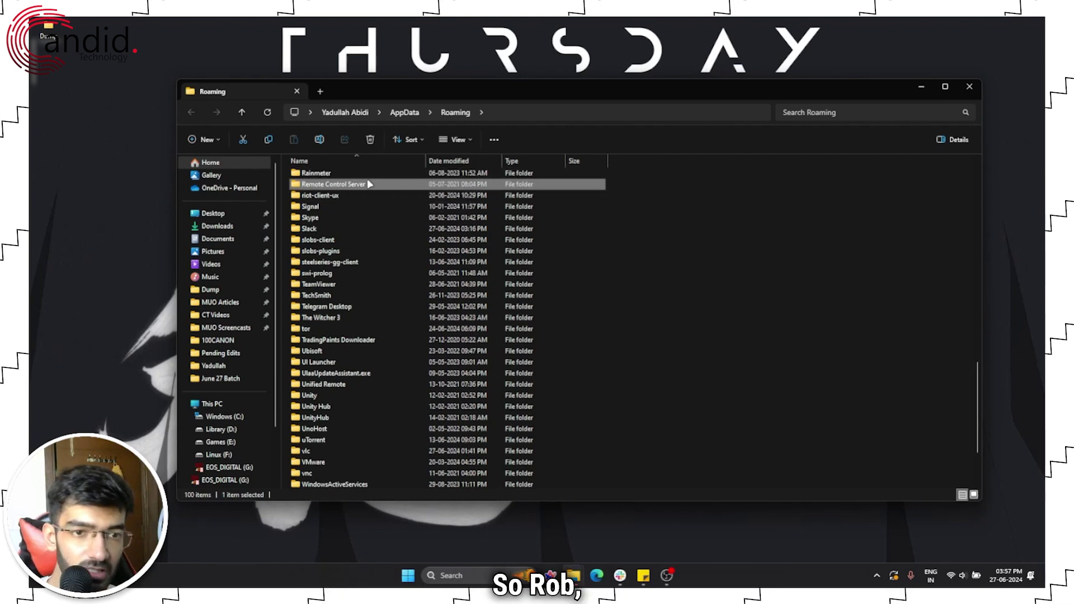
scroll(352, 274, down, 3)
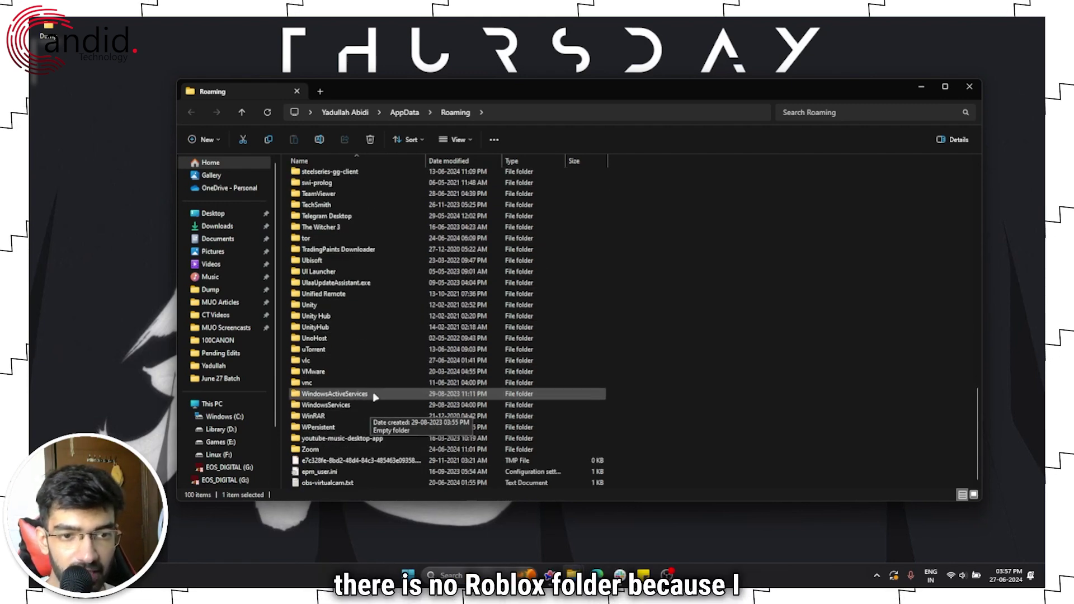
scroll(375, 349, up, 2)
scroll(375, 350, up, 1)
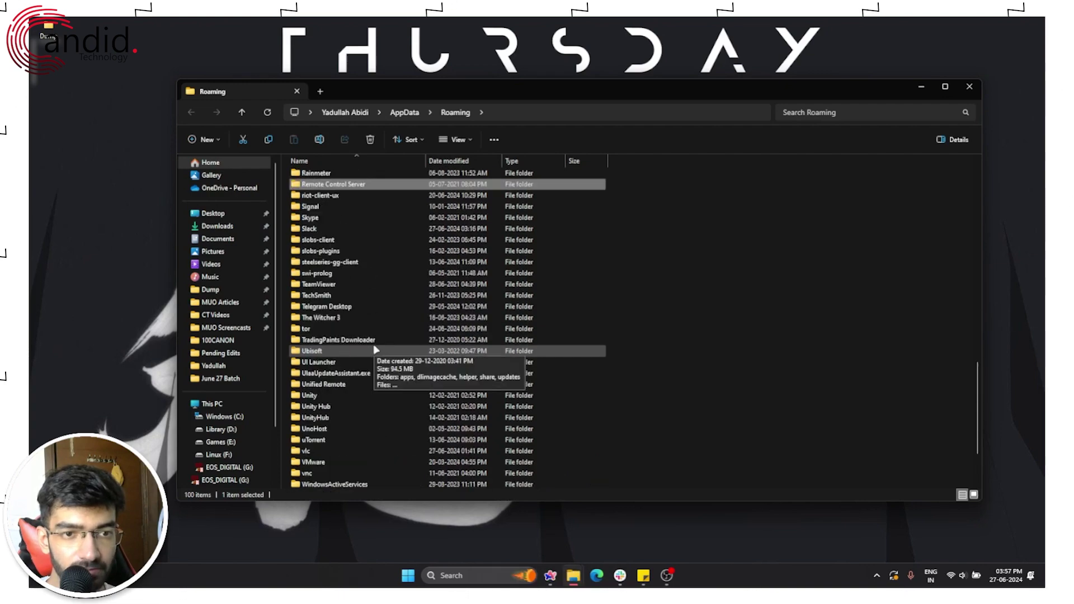
scroll(375, 349, up, 6)
scroll(374, 349, up, 5)
scroll(378, 345, up, 1)
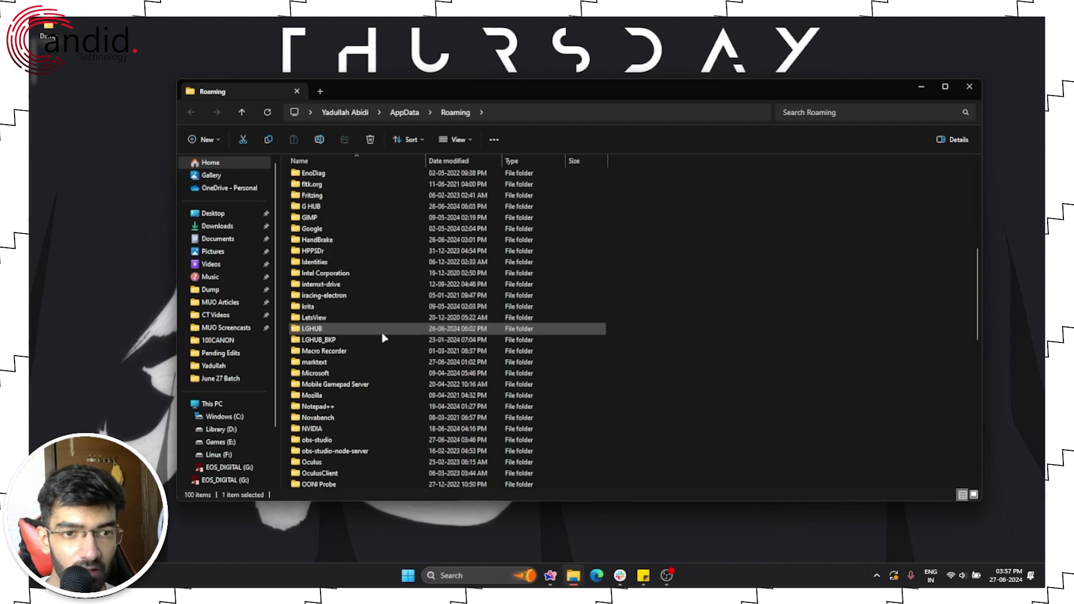
scroll(382, 341, up, 3)
scroll(384, 338, up, 5)
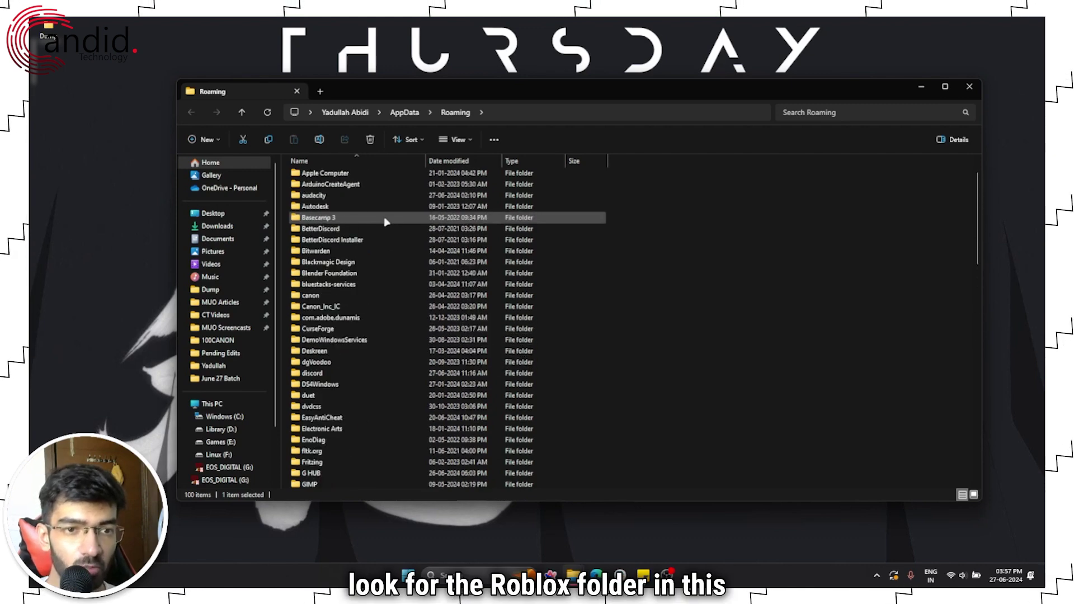
scroll(385, 222, up, 1)
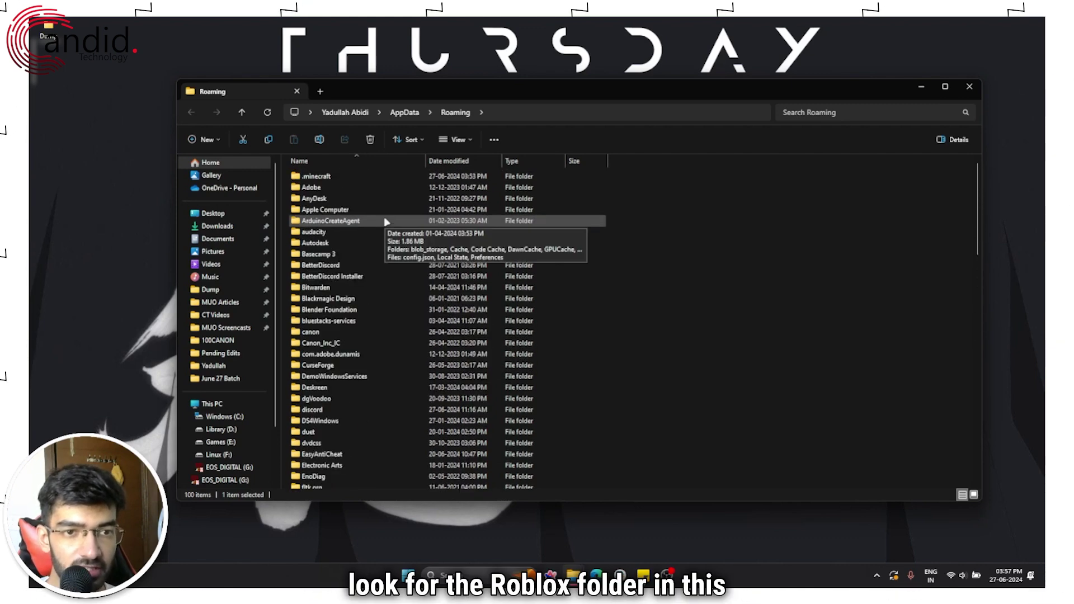
scroll(384, 398, down, 7)
click(382, 388)
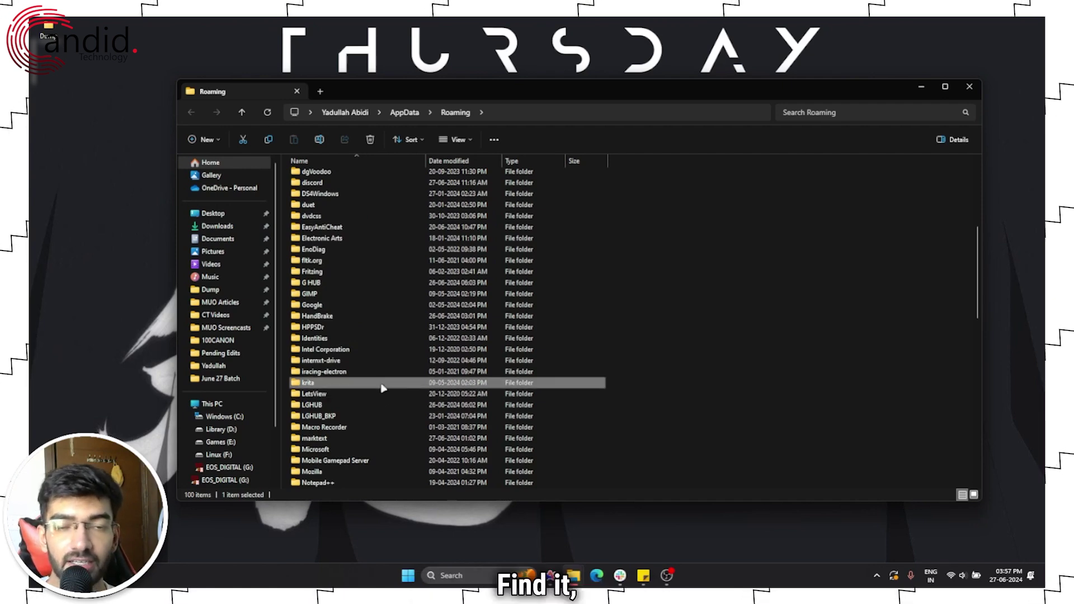